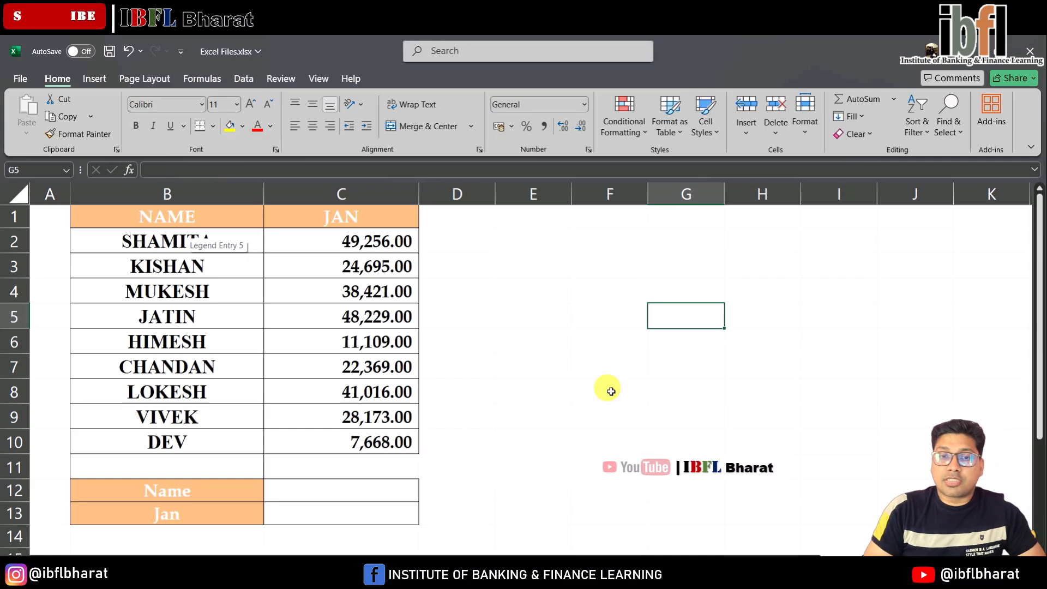
# - Review the entries in the NAME column, cells B2 to B10
pyautogui.click(846, 327)
pyautogui.press('Left')
pyautogui.press('Left')
pyautogui.press('Left')
pyautogui.press('Left')
pyautogui.press('Left')
pyautogui.press('Left')
pyautogui.press('Left')
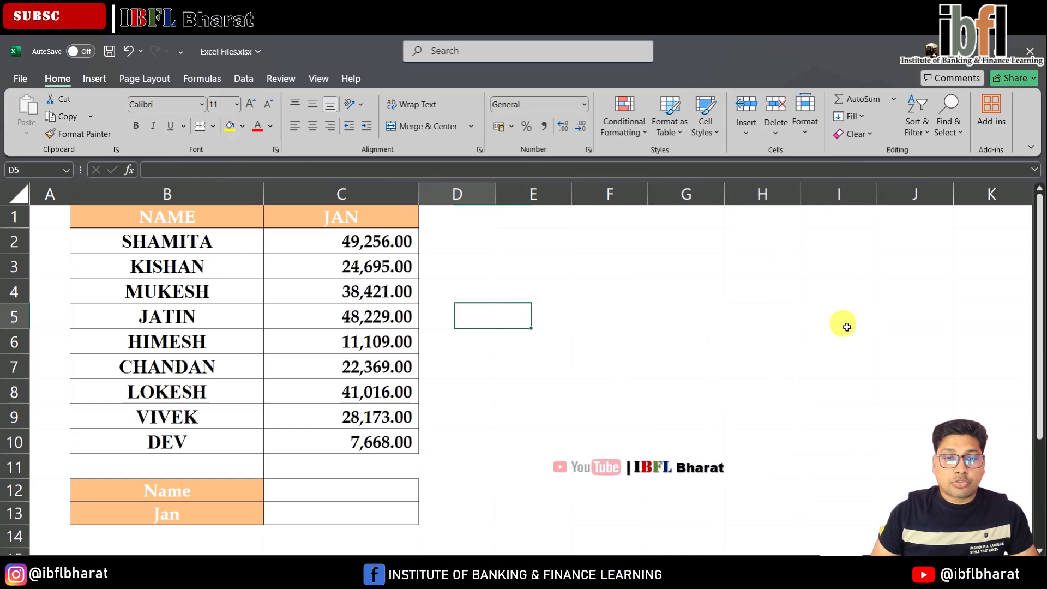
pyautogui.press('Up')
pyautogui.press('Up')
pyautogui.press('Up')
pyautogui.hotkey('shift', 'Down')
pyautogui.hotkey('shift', 'Down')
pyautogui.hotkey('shift', 'Down')
pyautogui.hotkey('shift', 'Down')
pyautogui.hotkey('shift', 'Down')
pyautogui.hotkey('shift', 'Down')
pyautogui.hotkey('shift', 'Down')
pyautogui.hotkey('shift', 'Down')
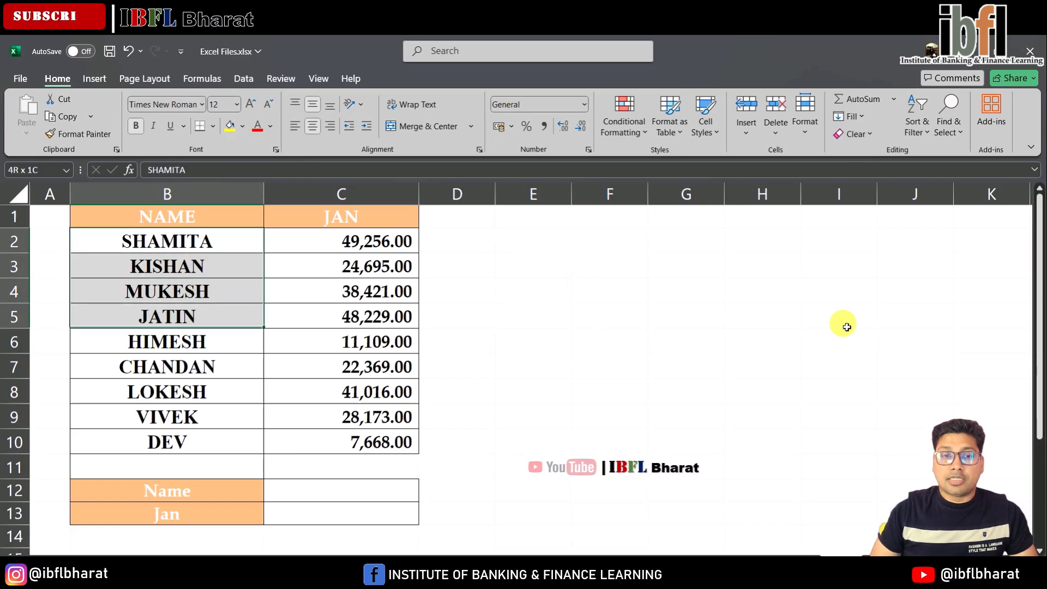
# - Review the amounts in the JAN column, cells C2 to C10
pyautogui.press('Right')
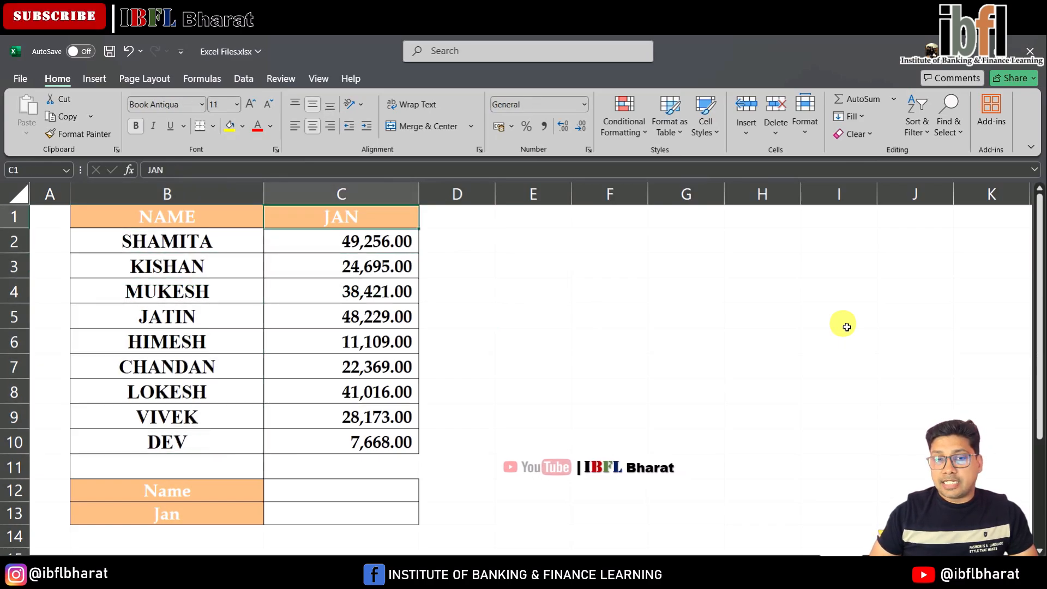
pyautogui.hotkey('shift', 'Down')
pyautogui.hotkey('shift', 'Down')
pyautogui.hotkey('shift', 'Down')
pyautogui.hotkey('shift', 'Down')
pyautogui.hotkey('shift', 'Down')
pyautogui.hotkey('shift', 'Down')
pyautogui.hotkey('shift', 'Down')
pyautogui.hotkey('shift', 'Down')
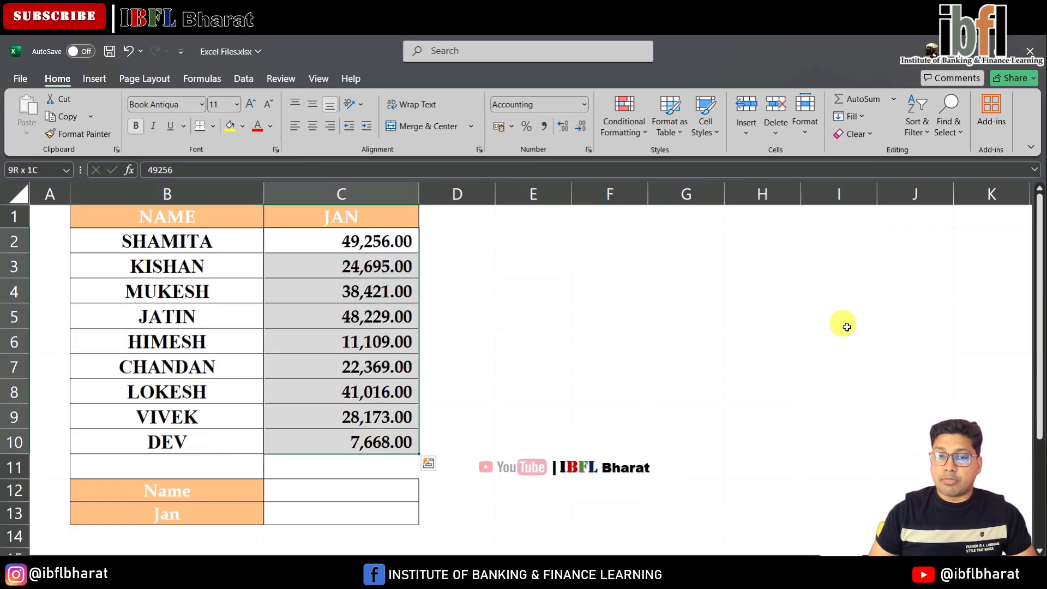
# - Check the entries from B2 down to B10 one by one for repeated names
pyautogui.press('Down')
pyautogui.press('Left')
pyautogui.press('Up')
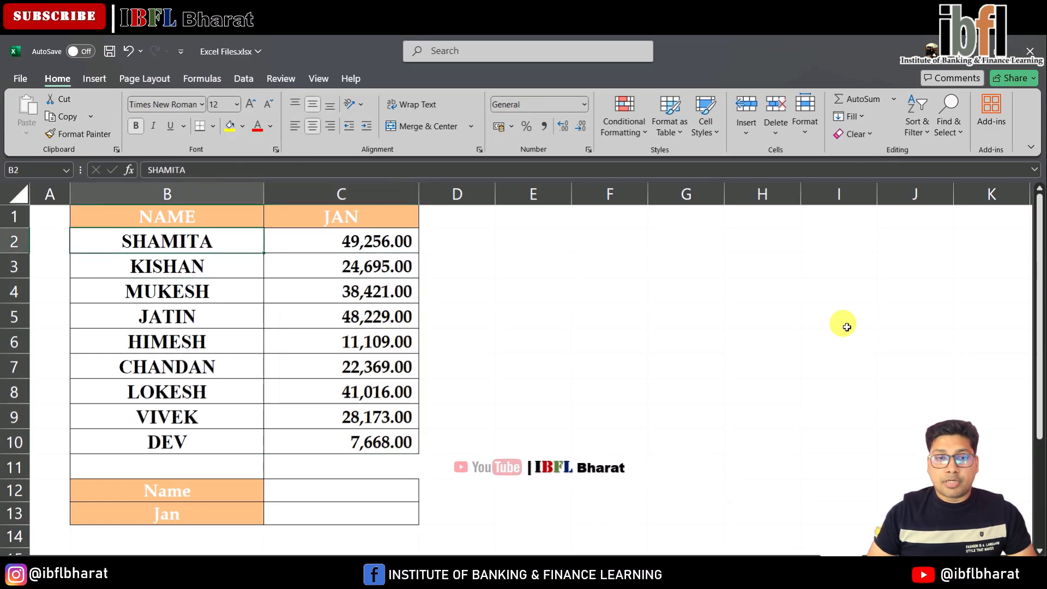
pyautogui.press('Down')
pyautogui.press('Down')
pyautogui.press('Down')
pyautogui.press('Down')
pyautogui.press('Down')
pyautogui.press('Down')
pyautogui.press('Down')
pyautogui.press('Down')
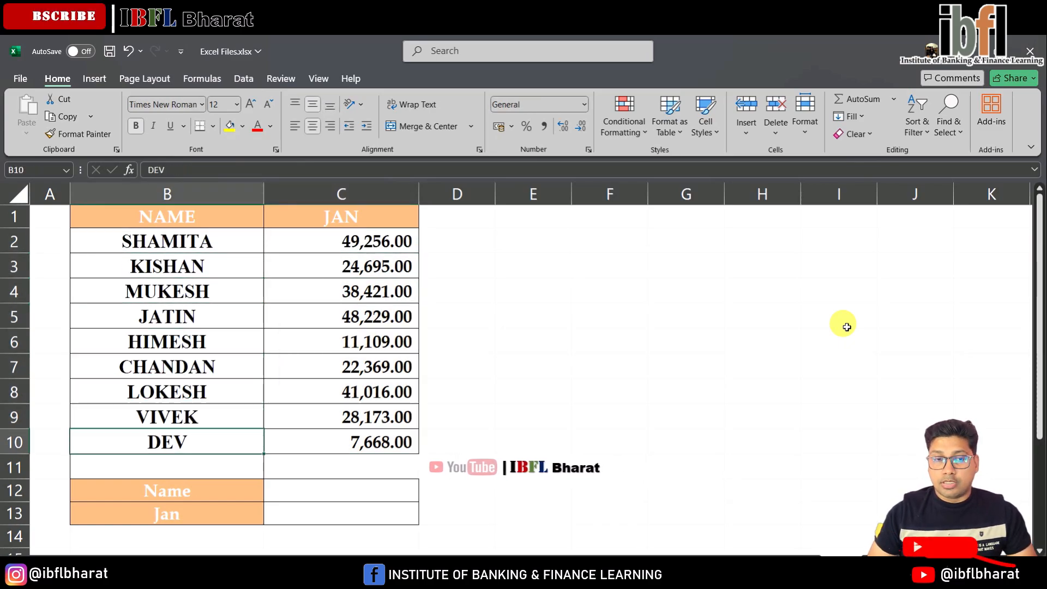
# - Replace the name in B4 with a copy of the name in B2
pyautogui.press('Up')
pyautogui.press('Up')
pyautogui.press('Up')
pyautogui.press('Up')
pyautogui.press('Up')
pyautogui.press('Up')
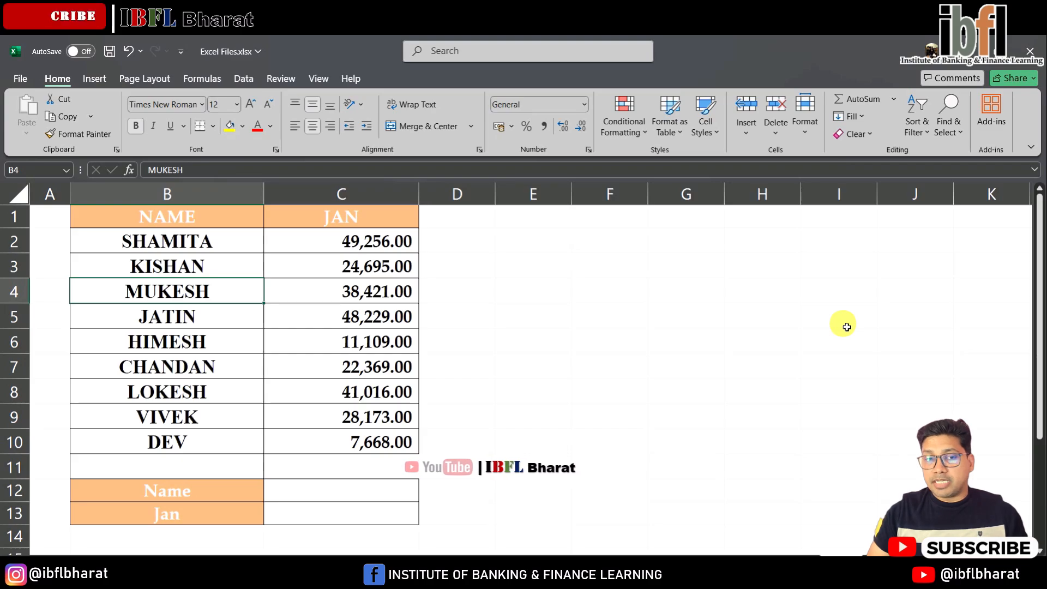
pyautogui.press('Up')
pyautogui.press('Up')
pyautogui.hotkey('ctrl', 'c')
pyautogui.press('Down')
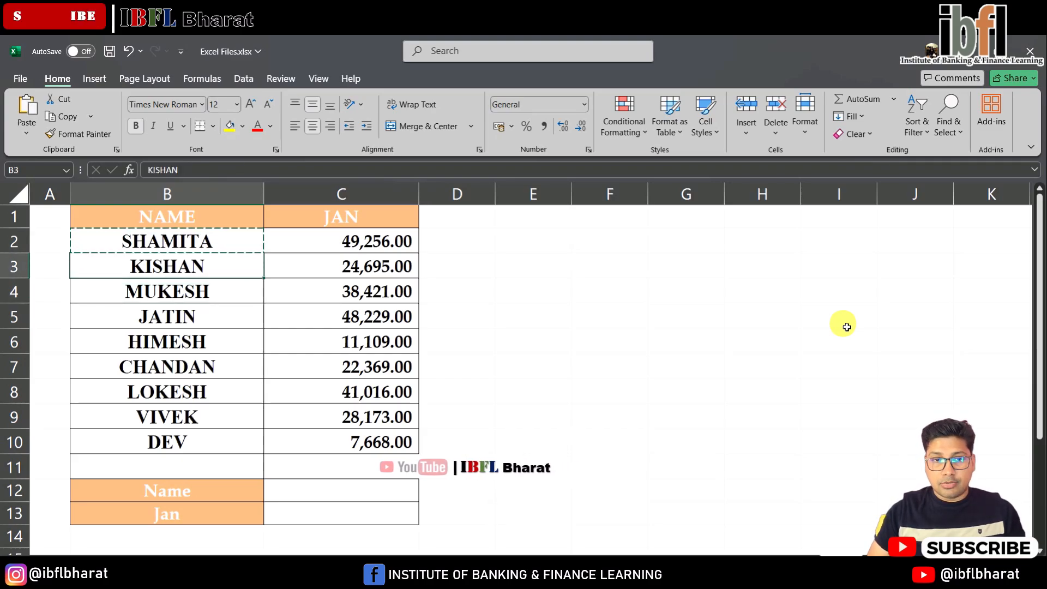
pyautogui.press('Down')
pyautogui.press('Return')
# - Copy the name in B4 over the name in B8
pyautogui.hotkey('ctrl', 'c')
pyautogui.press('Down')
pyautogui.press('Down')
pyautogui.press('Down')
pyautogui.press('Down')
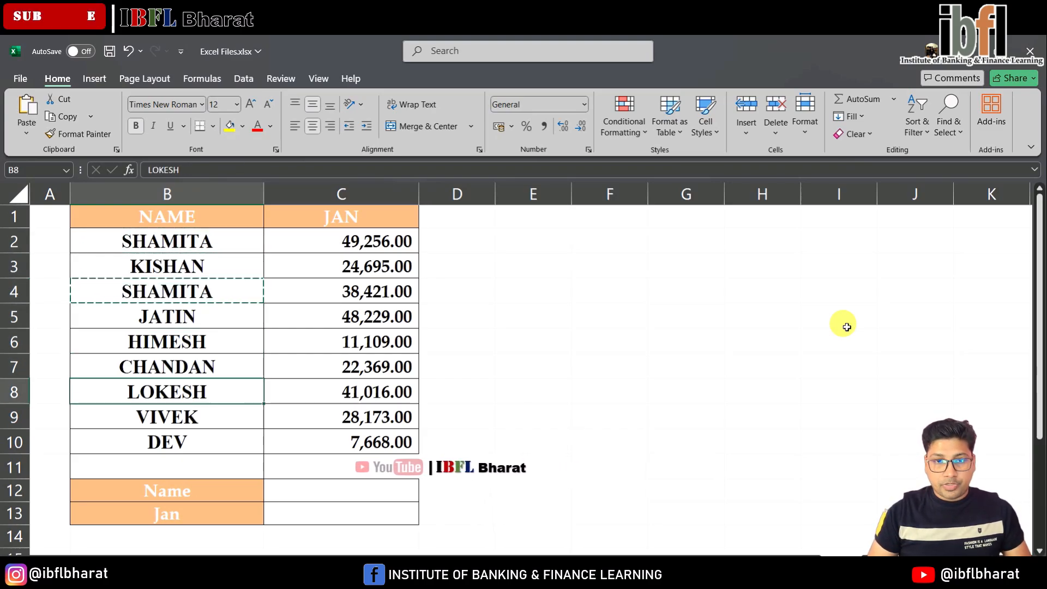
pyautogui.press('Return')
# - Examine the empty JAN result cell C13 and the January amounts next to the repeated name
pyautogui.press('Right')
pyautogui.press('Down')
pyautogui.press('Down')
pyautogui.press('Down')
pyautogui.press('Down')
pyautogui.press('Down')
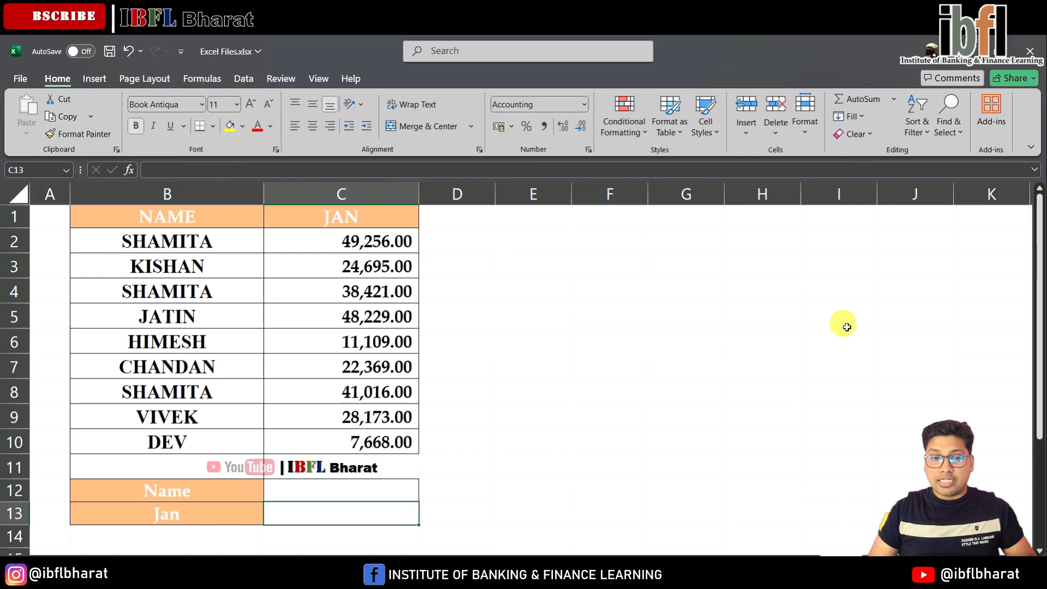
pyautogui.press('Up')
pyautogui.press('Up')
pyautogui.press('Up')
pyautogui.press('Up')
pyautogui.press('Left')
pyautogui.press('Left')
pyautogui.press('Right')
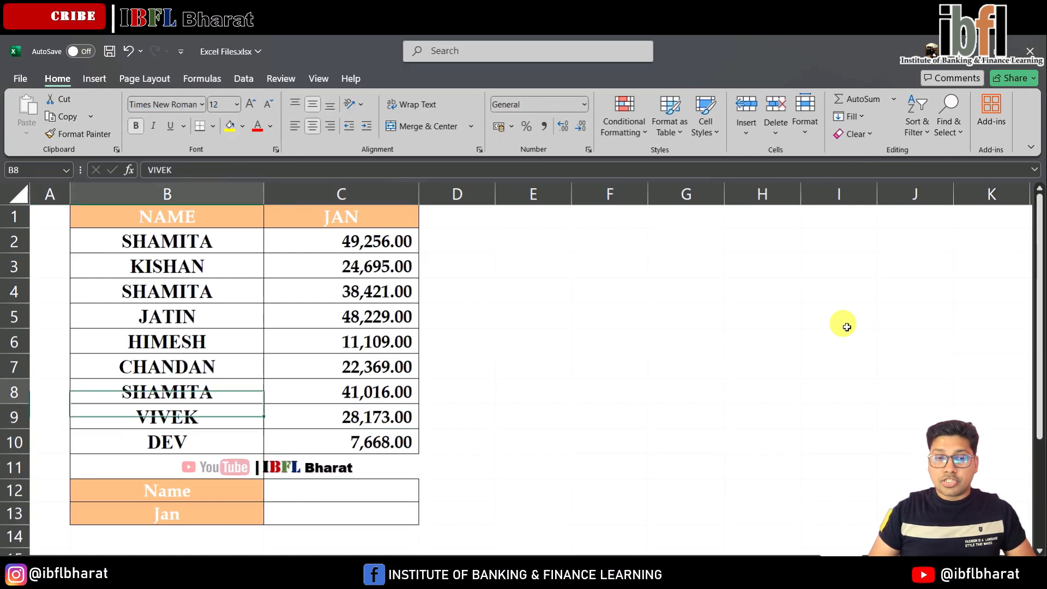
pyautogui.press('Up')
pyautogui.press('Right')
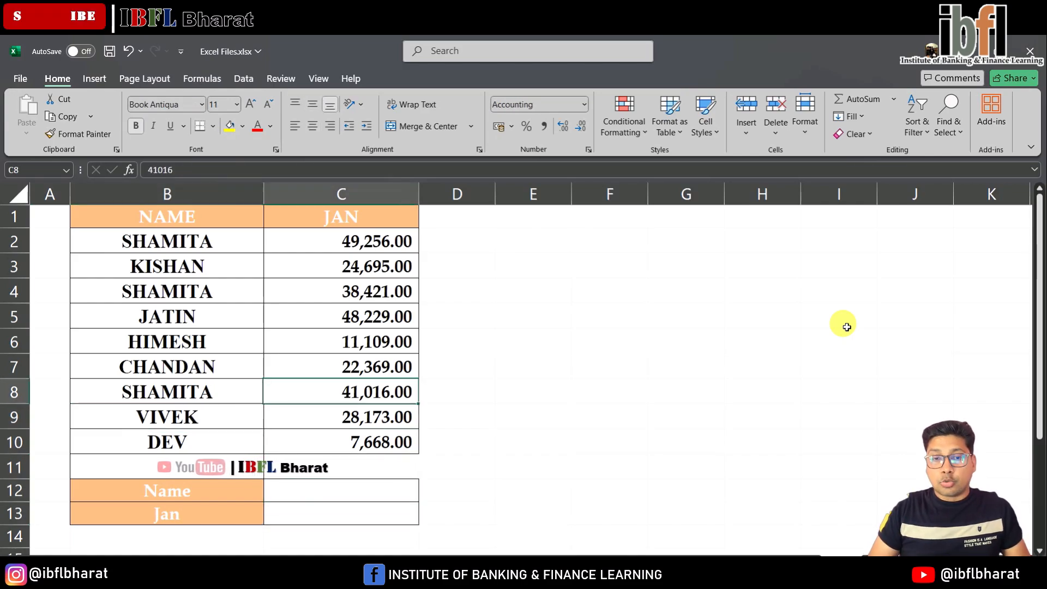
pyautogui.press('Left')
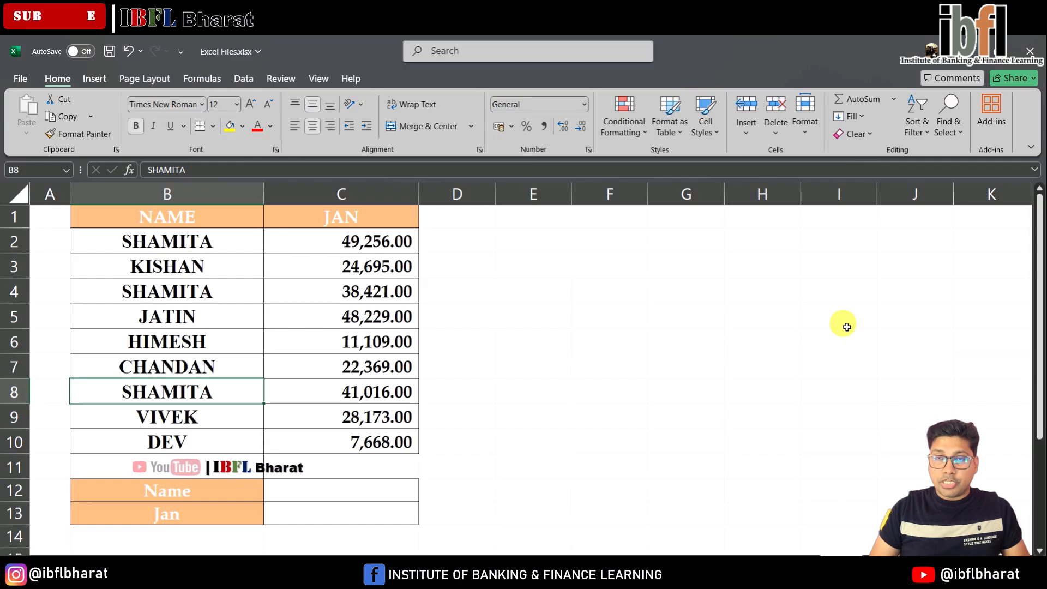
pyautogui.press('Right')
pyautogui.press('Up')
pyautogui.press('Up')
pyautogui.press('Up')
pyautogui.press('Up')
pyautogui.press('Up')
pyautogui.press('Up')
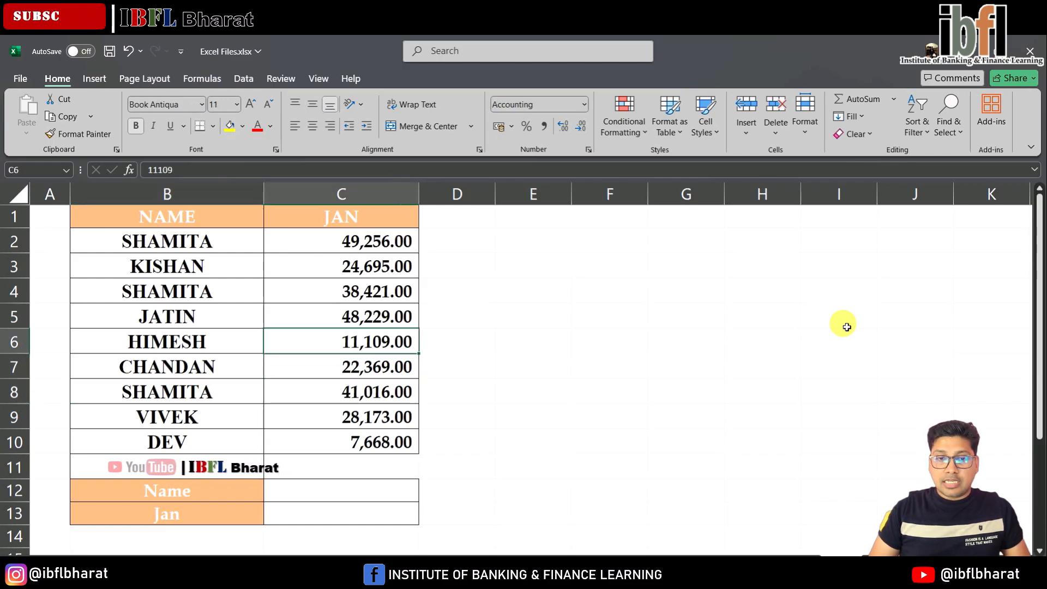
# - Begin a SUMIF formula in C13 with B1:B10 as the range
pyautogui.press('Down')
pyautogui.press('Down')
pyautogui.press('Down')
pyautogui.press('Down')
pyautogui.press('Down')
pyautogui.press('Down')
pyautogui.press('Down')
pyautogui.press('Down')
pyautogui.press('Down')
pyautogui.press('Down')
pyautogui.press('Down')
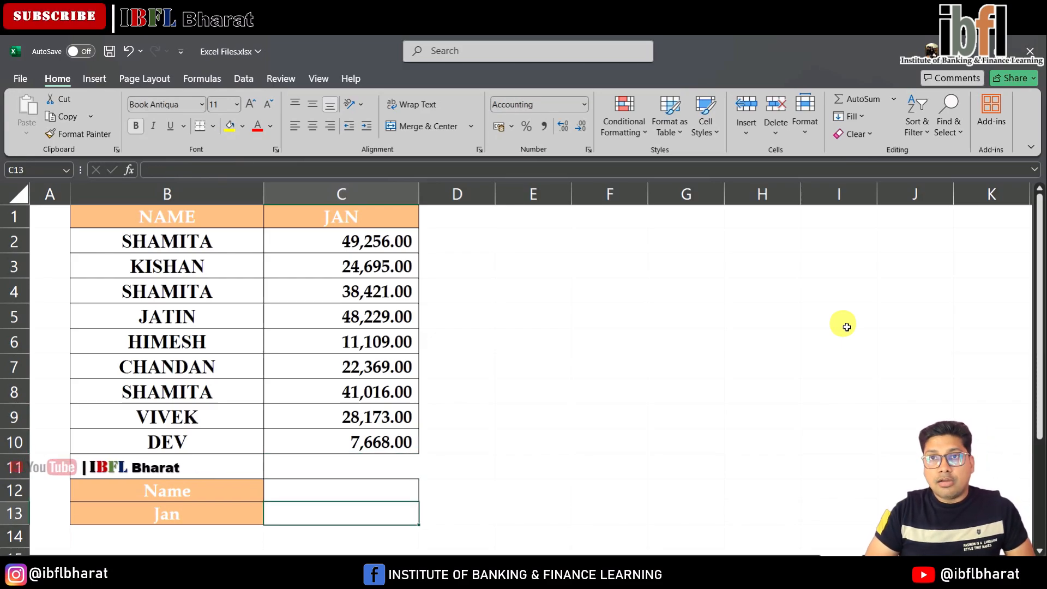
pyautogui.write('=')
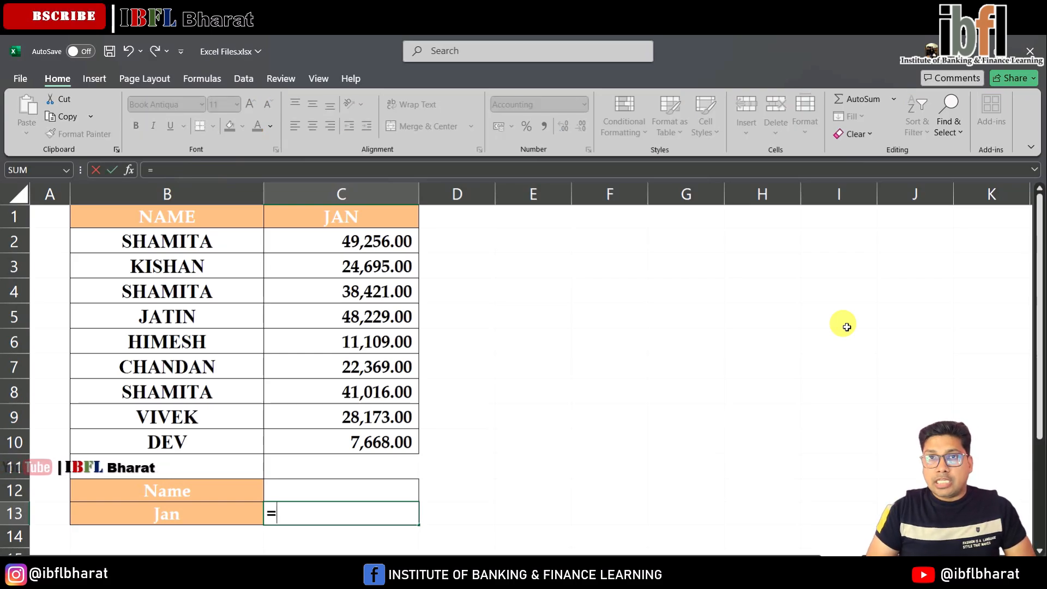
pyautogui.write('S')
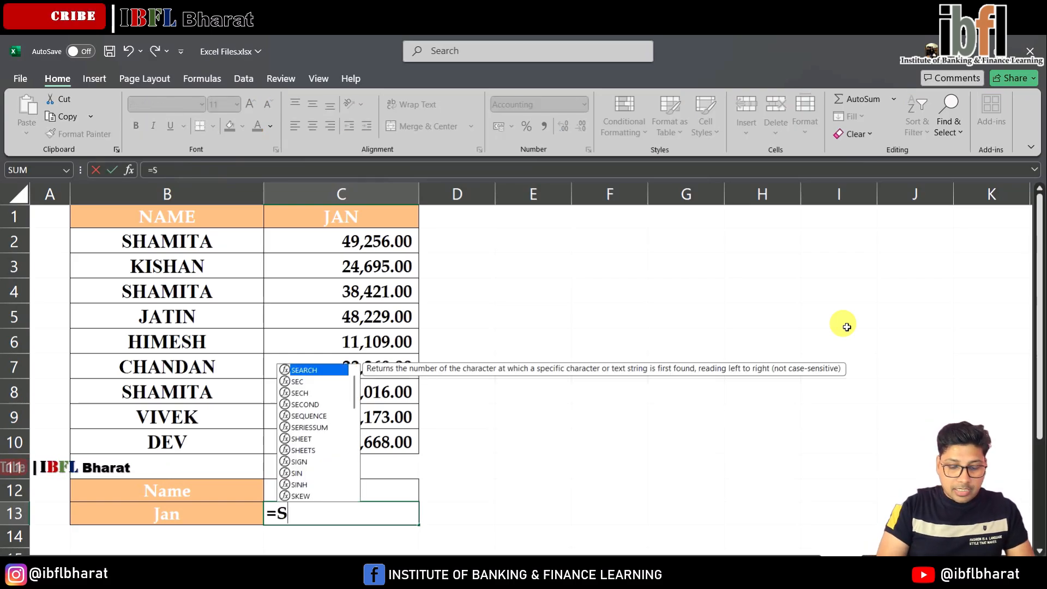
pyautogui.write('UMIF(')
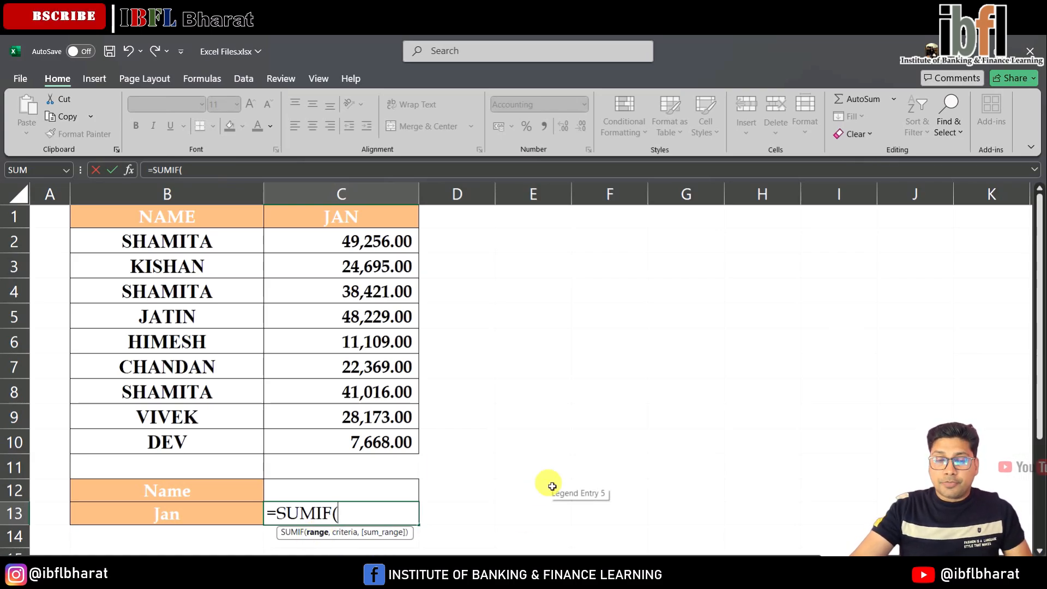
pyautogui.moveTo(190, 220); pyautogui.dragTo(187, 443)
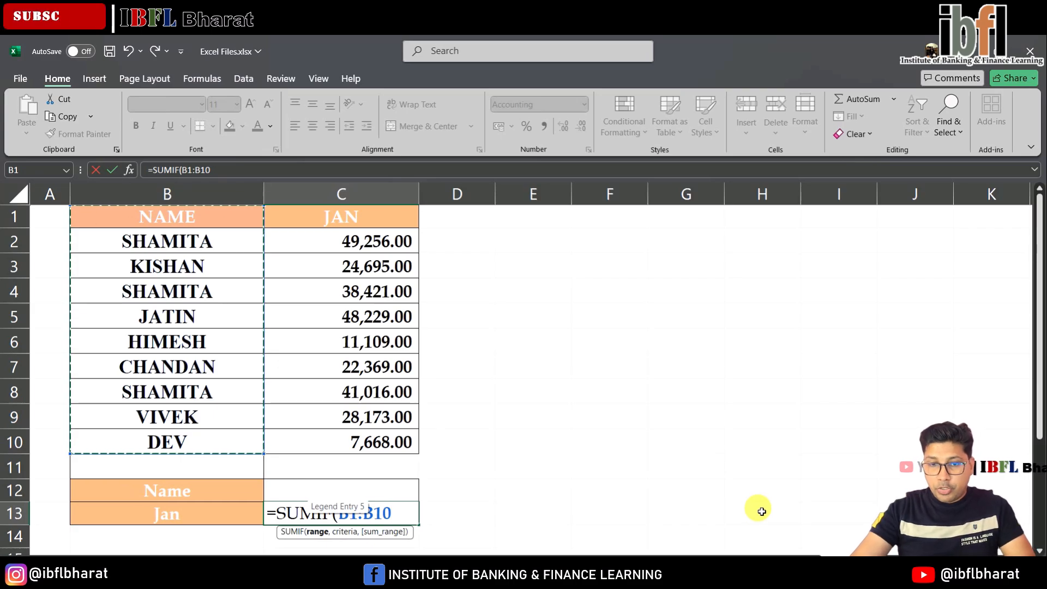
pyautogui.write(',')
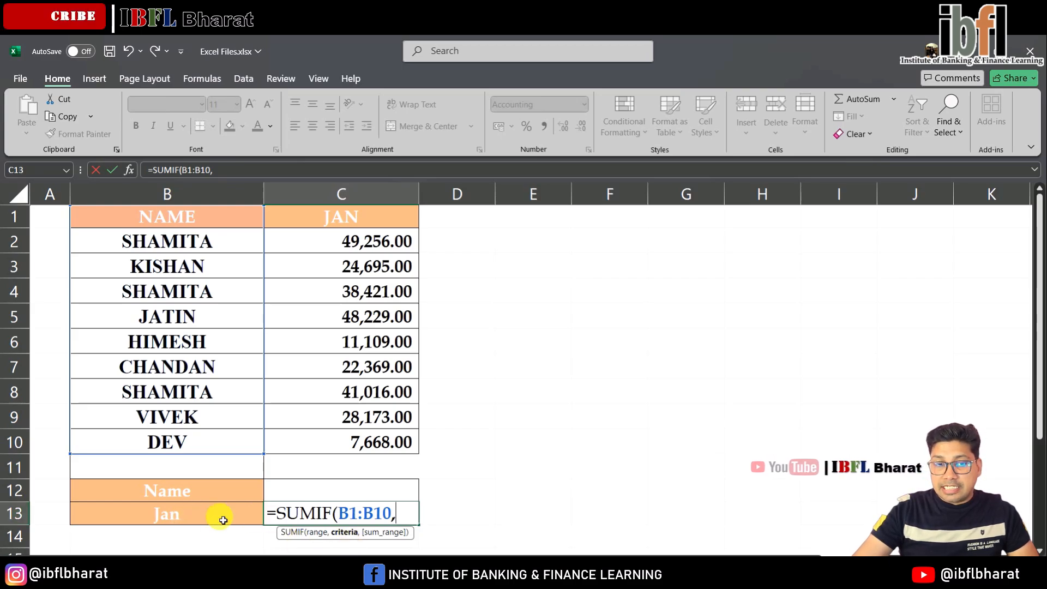
# - Complete the SUMIF formula with B12:C12 as the criteria and C1:C10 as the sum range
pyautogui.click(199, 497)
pyautogui.moveTo(200, 497); pyautogui.dragTo(286, 500)
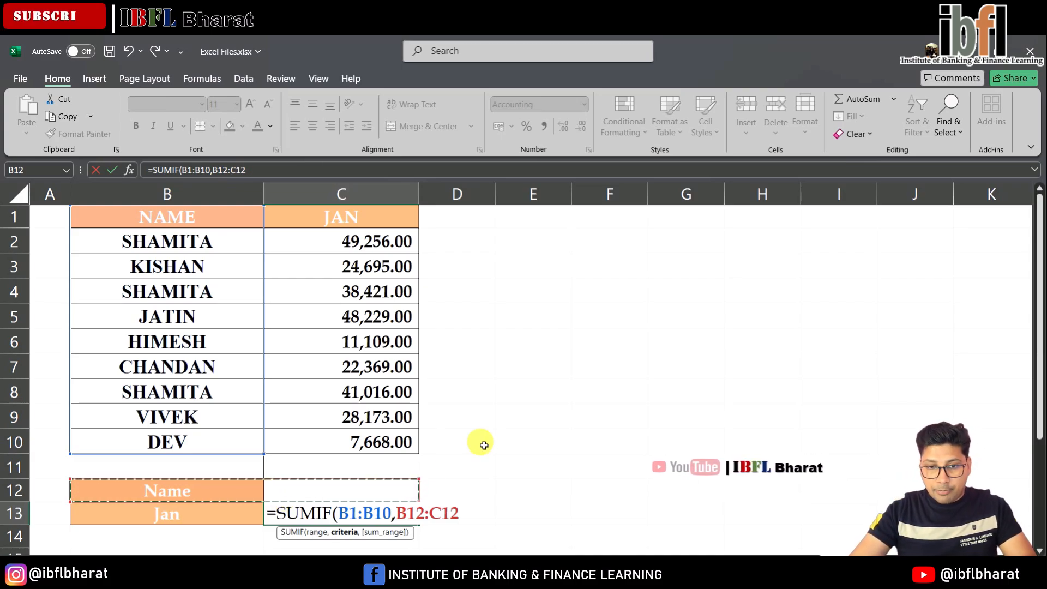
pyautogui.write(',')
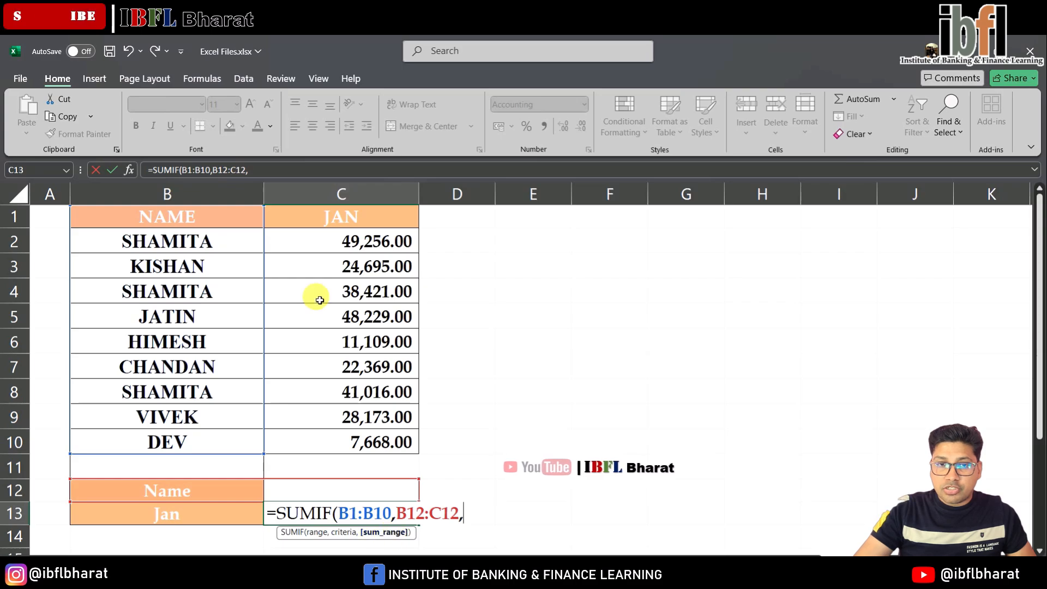
pyautogui.moveTo(342, 213); pyautogui.dragTo(360, 441)
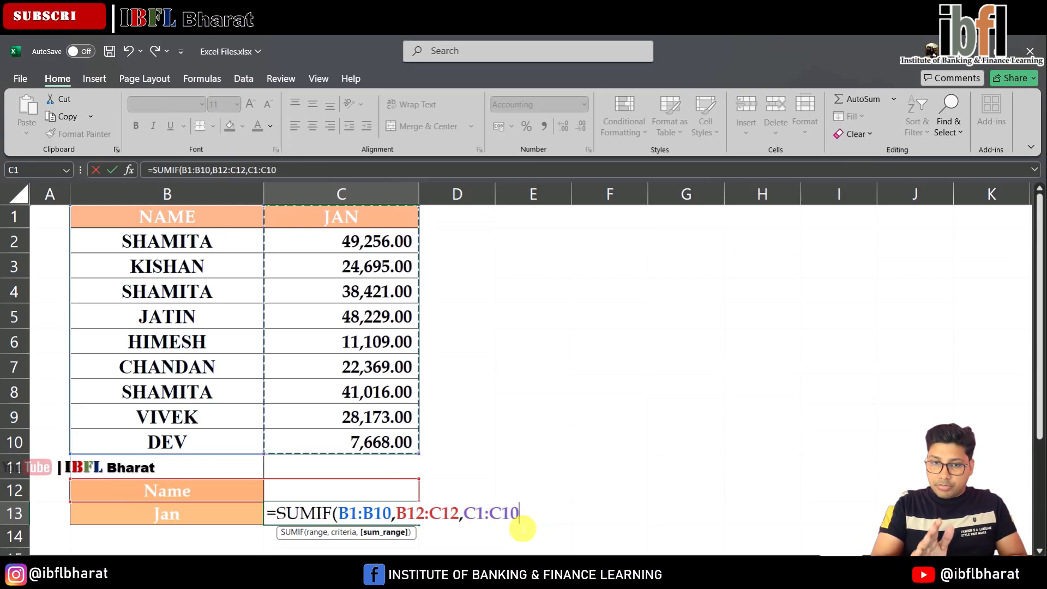
pyautogui.press('Return')
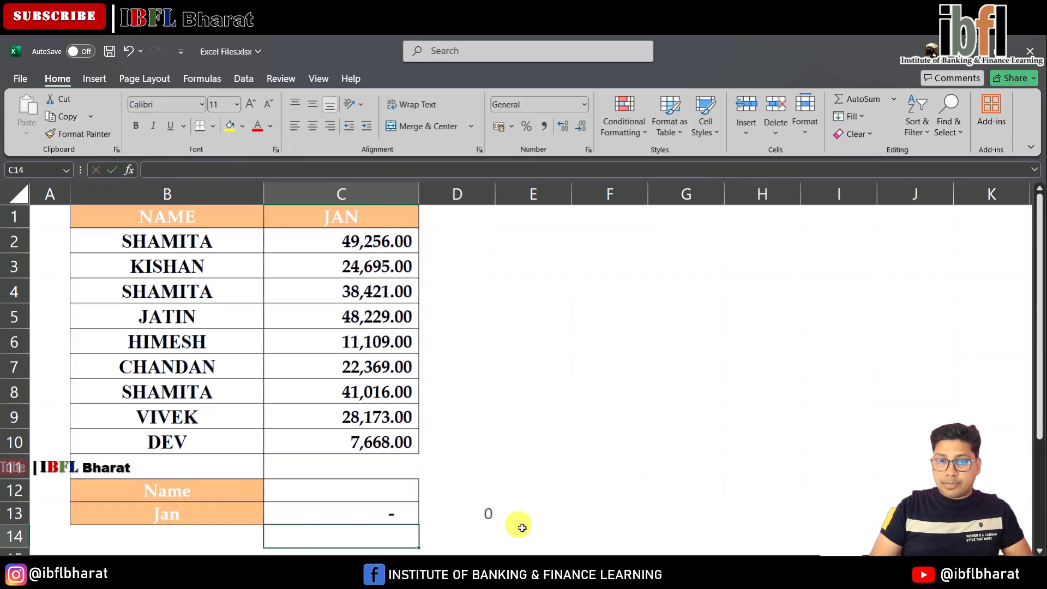
pyautogui.press('Up')
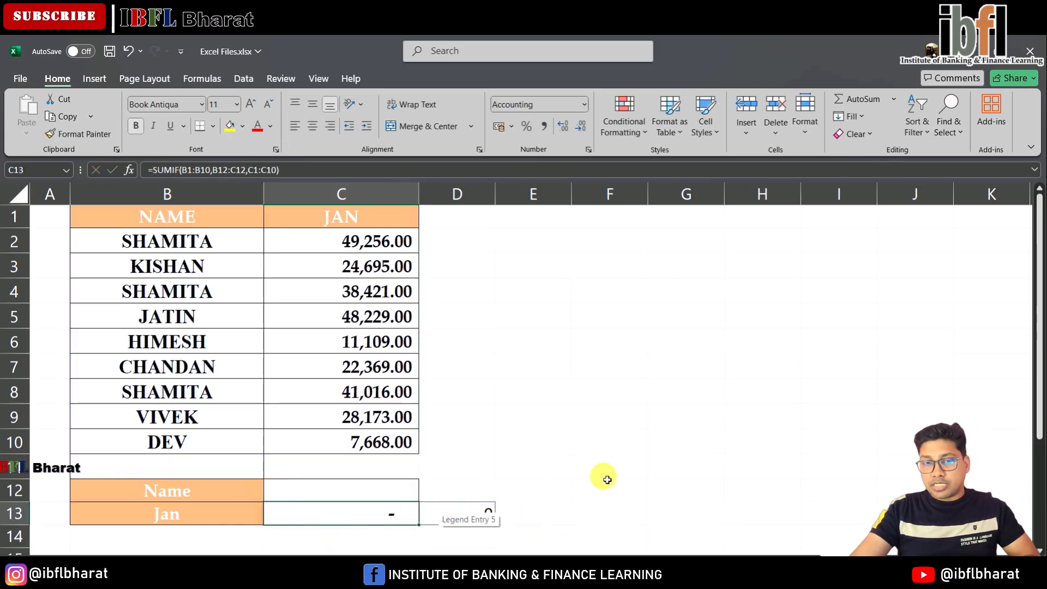
# - Enter the repeated name from B2 in C12 and check the SUMIF result in D13
pyautogui.click(398, 495)
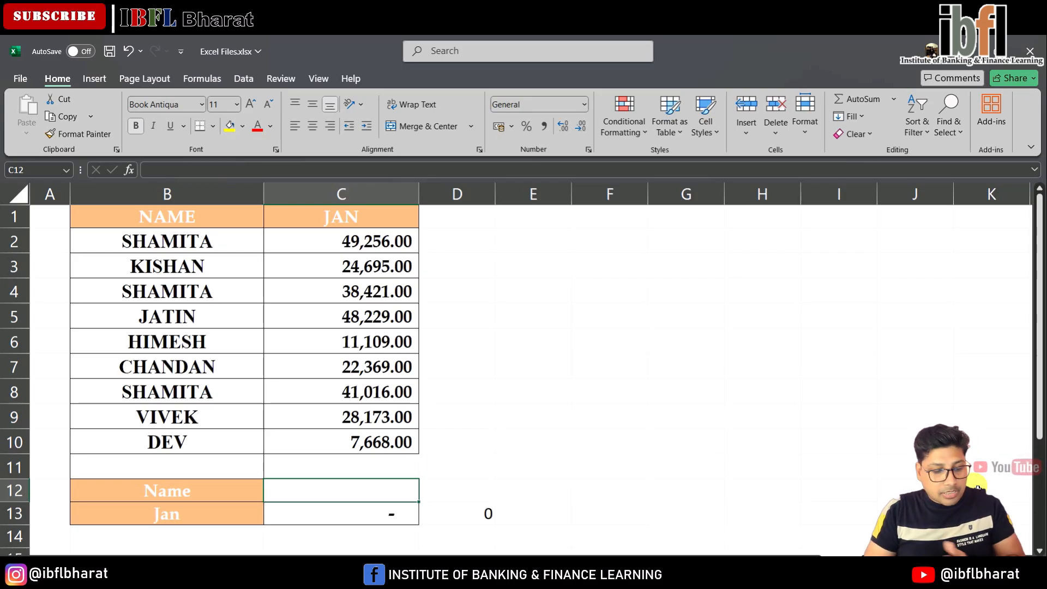
pyautogui.write('SHAMITA')
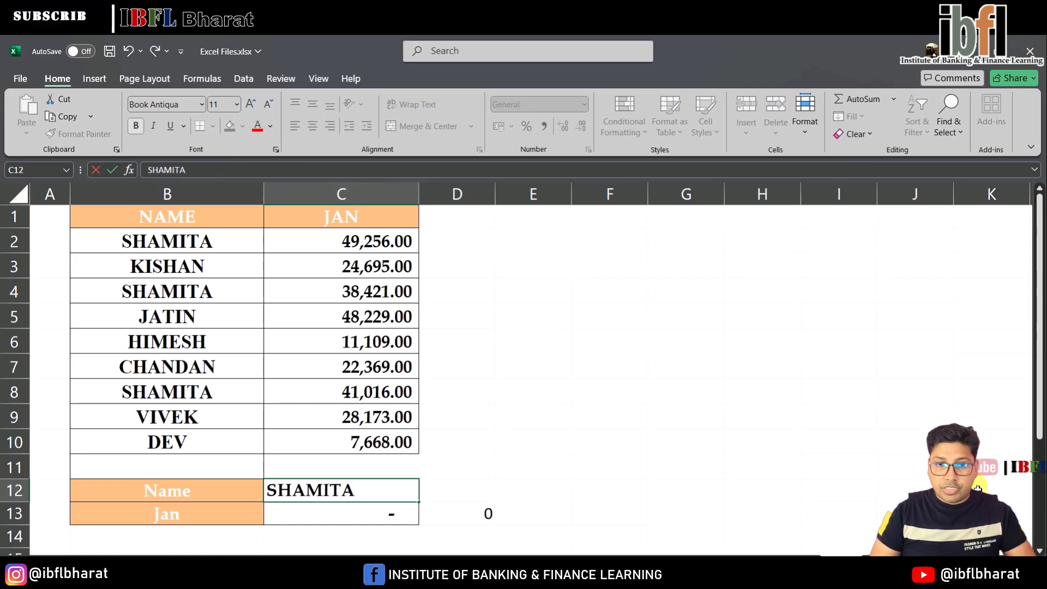
pyautogui.press('Return')
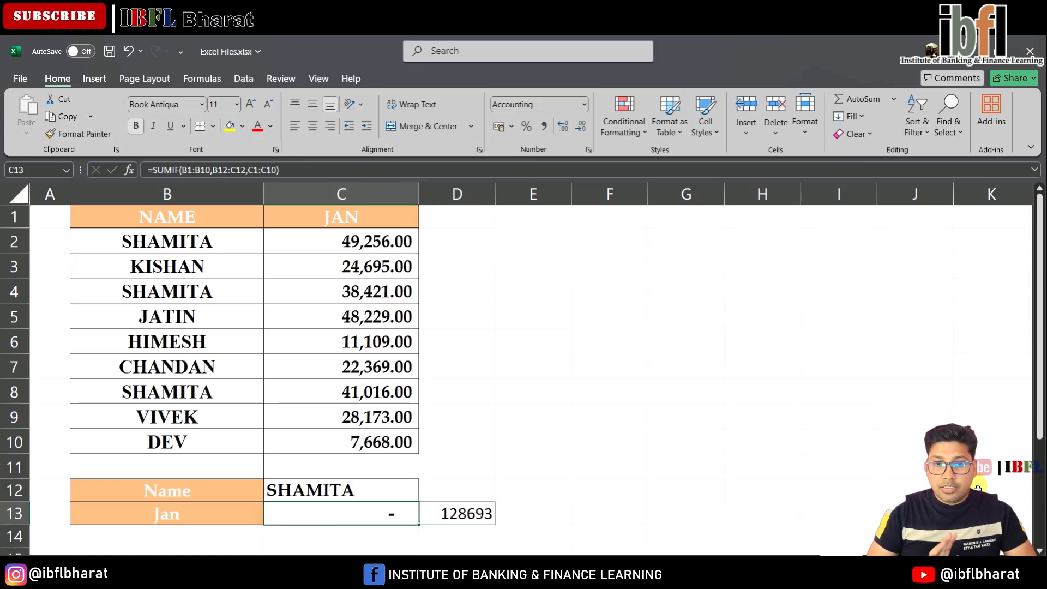
pyautogui.press('Right')
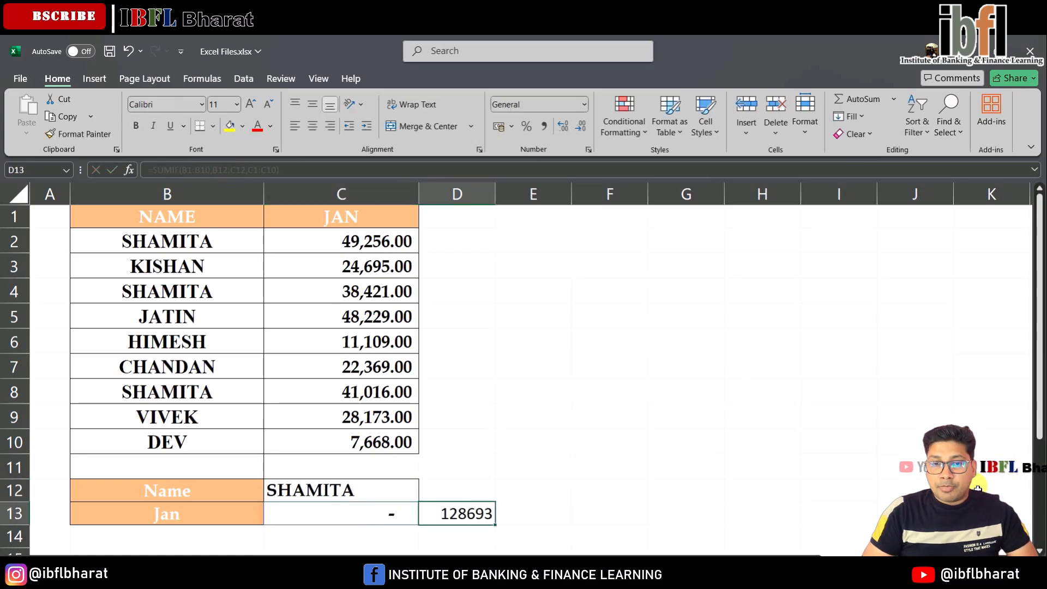
# - Start a manual check formula in F9 that adds C8 and C4
pyautogui.press('Up')
pyautogui.press('Up')
pyautogui.press('Up')
pyautogui.press('Up')
pyautogui.press('Right')
pyautogui.press('Right')
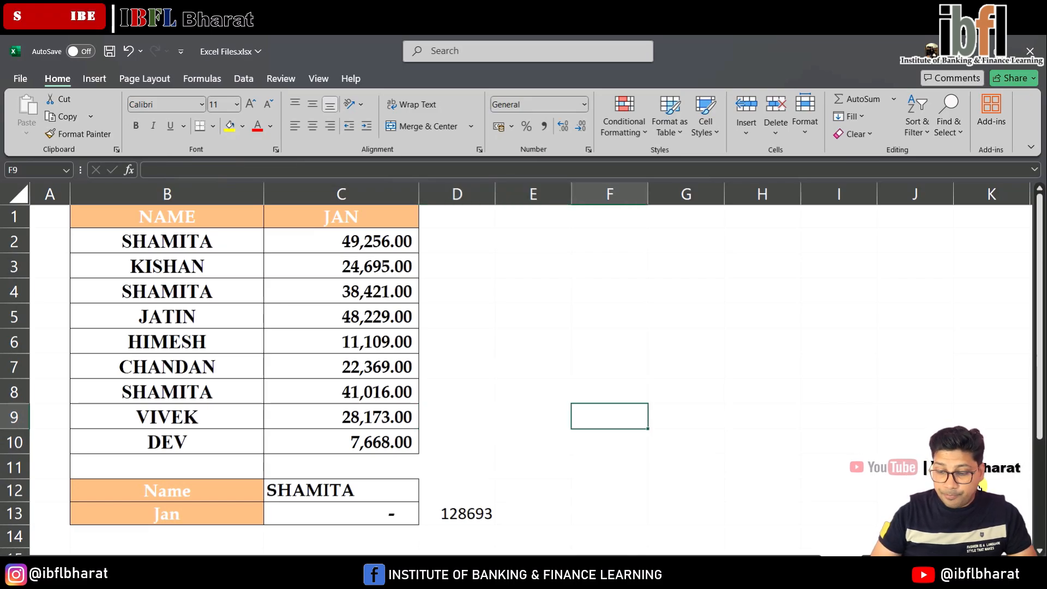
pyautogui.write('+')
pyautogui.press('Up')
pyautogui.press('Left')
pyautogui.press('Left')
pyautogui.press('Left')
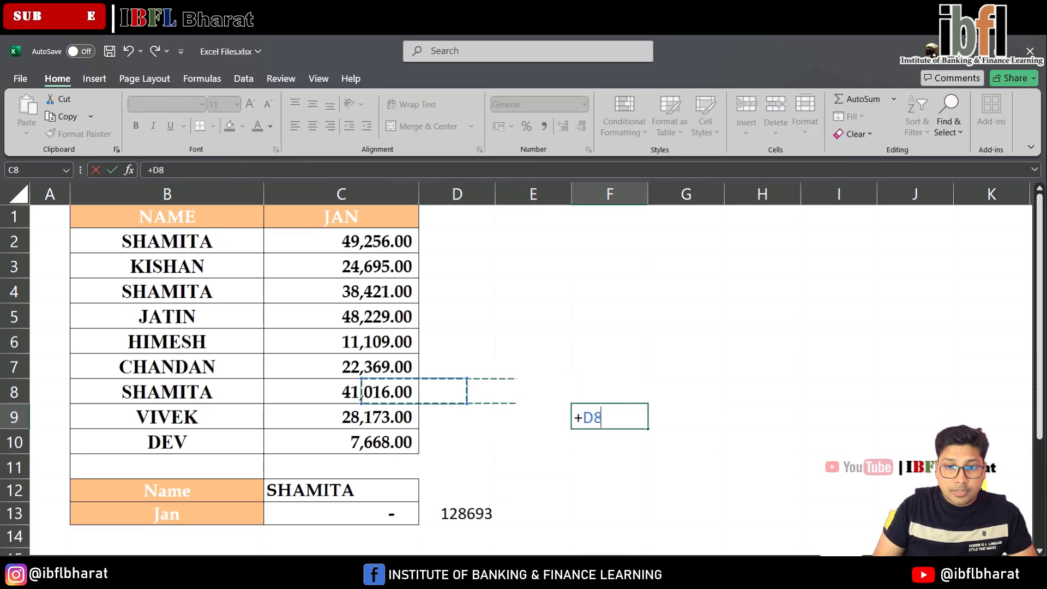
pyautogui.write('+')
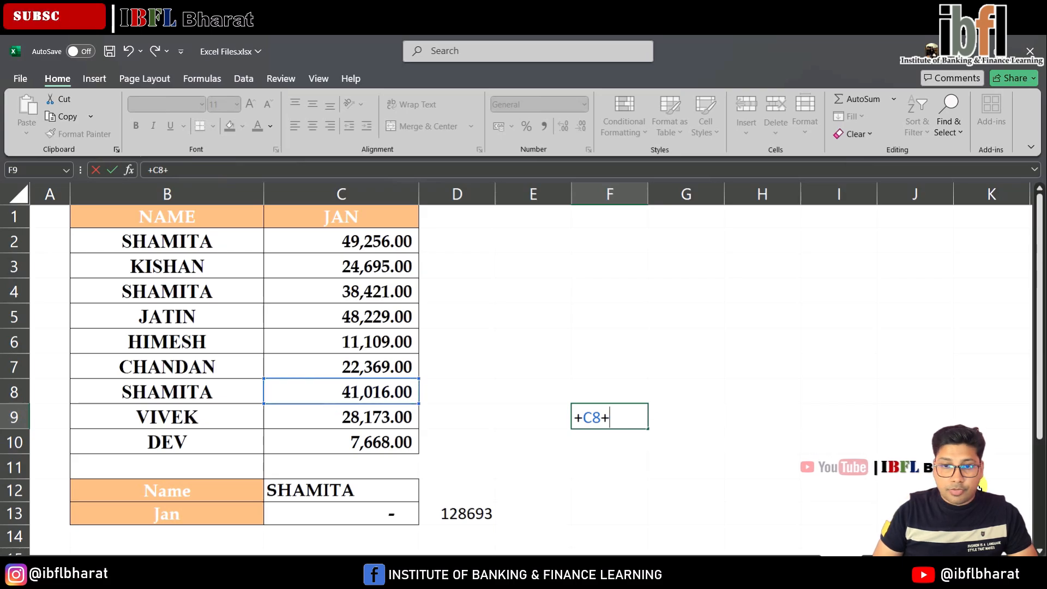
pyautogui.press('Up')
pyautogui.press('Up')
pyautogui.press('Up')
pyautogui.press('Left')
pyautogui.press('Left')
pyautogui.press('Left')
pyautogui.press('Up')
pyautogui.press('Up')
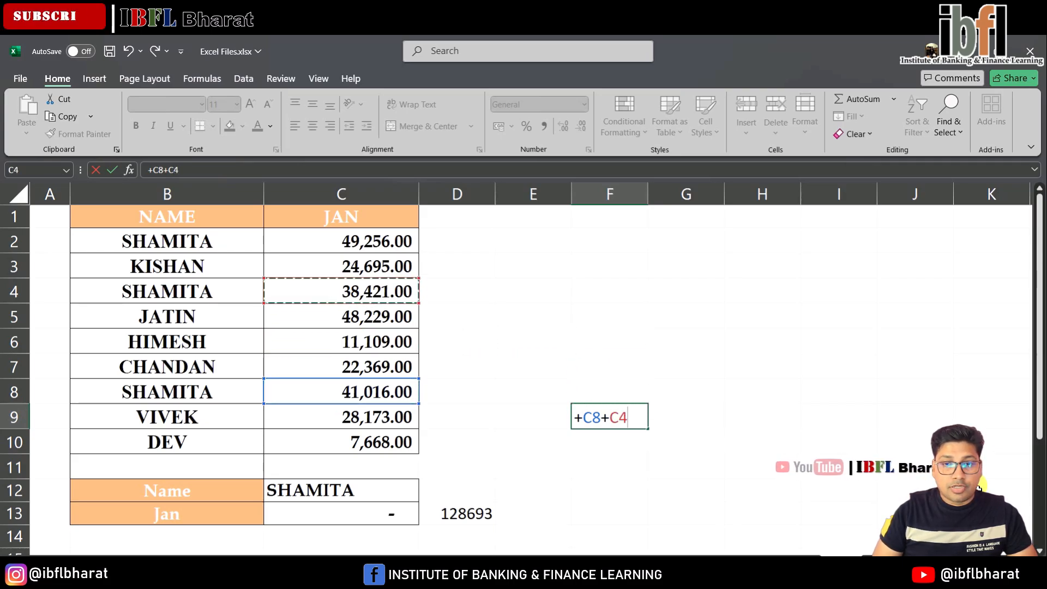
# - Add C2 to the check formula in F9 and enter it
pyautogui.write('+')
pyautogui.press('Up')
pyautogui.press('Up')
pyautogui.press('Up')
pyautogui.press('Up')
pyautogui.press('Up')
pyautogui.press('Up')
pyautogui.press('Up')
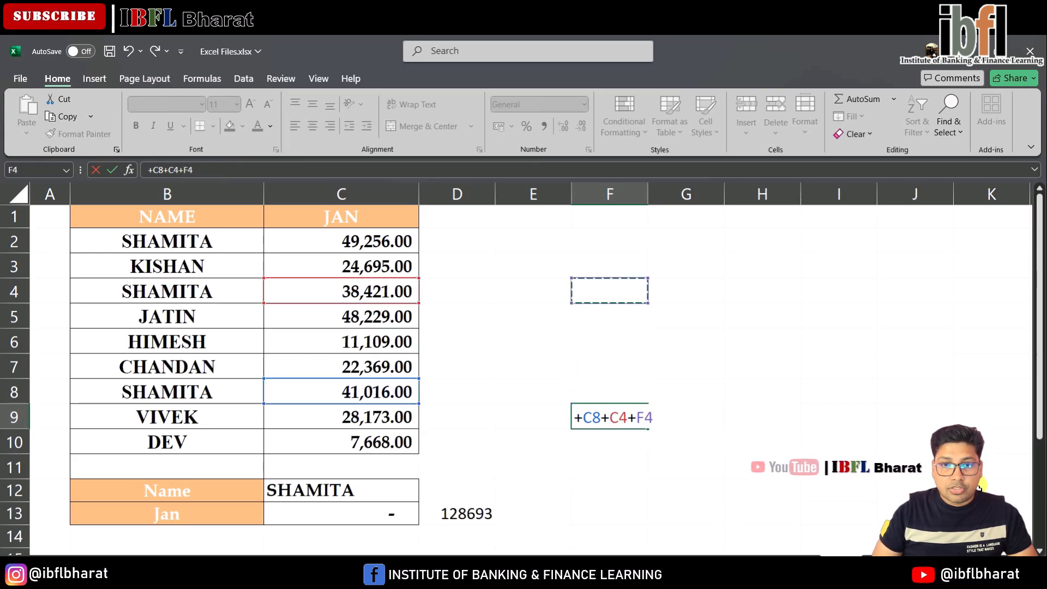
pyautogui.press('Left')
pyautogui.press('Left')
pyautogui.press('Left')
pyautogui.press('Return')
pyautogui.press('Up')
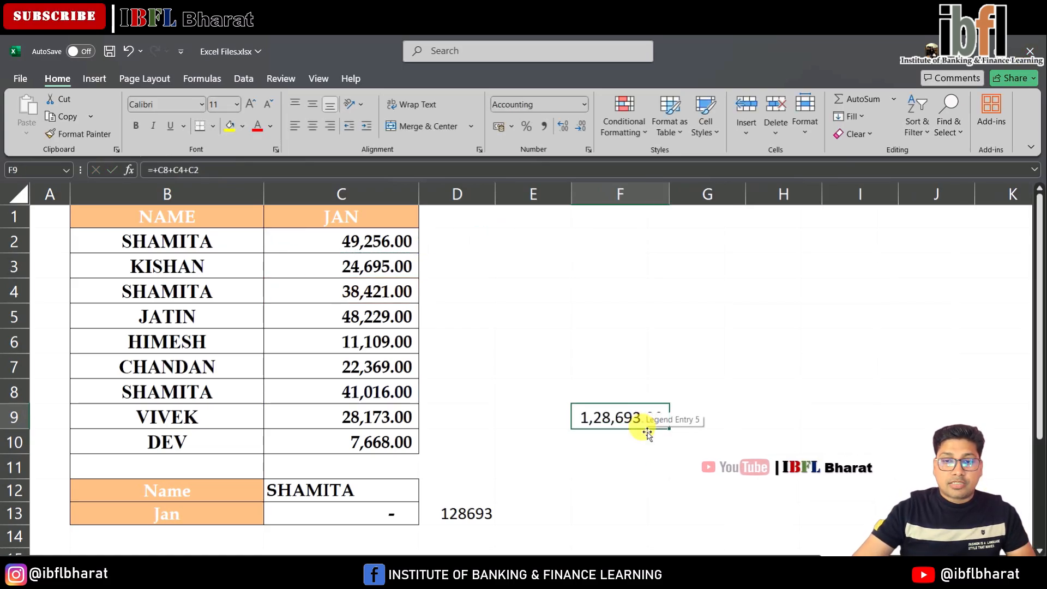
# - Check the SUMIF result in D13 against the manual sum and clear the check formula from F9
pyautogui.click(464, 512)
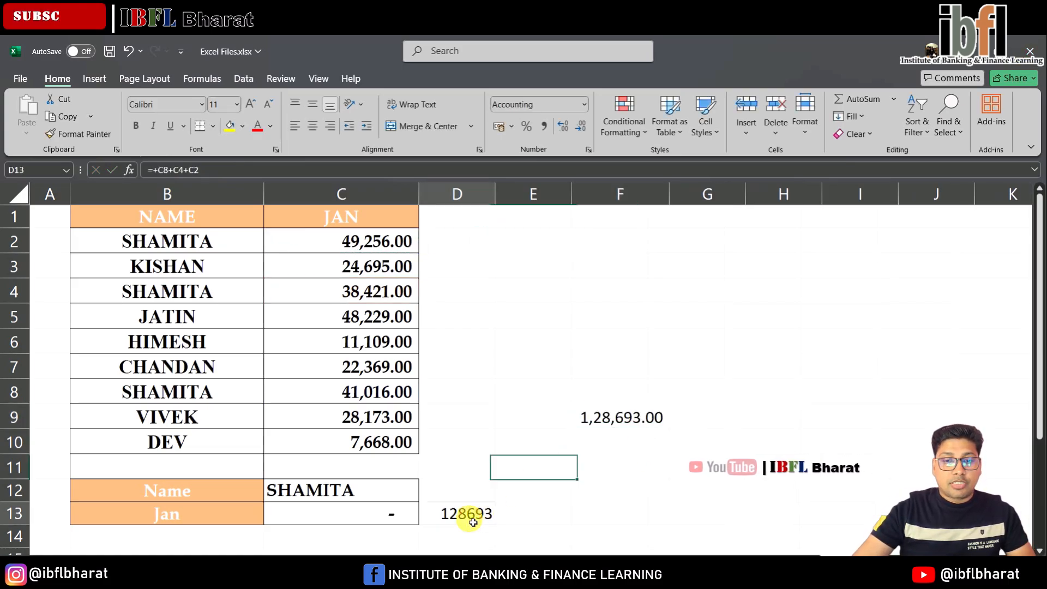
pyautogui.click(623, 418)
pyautogui.press('Delete')
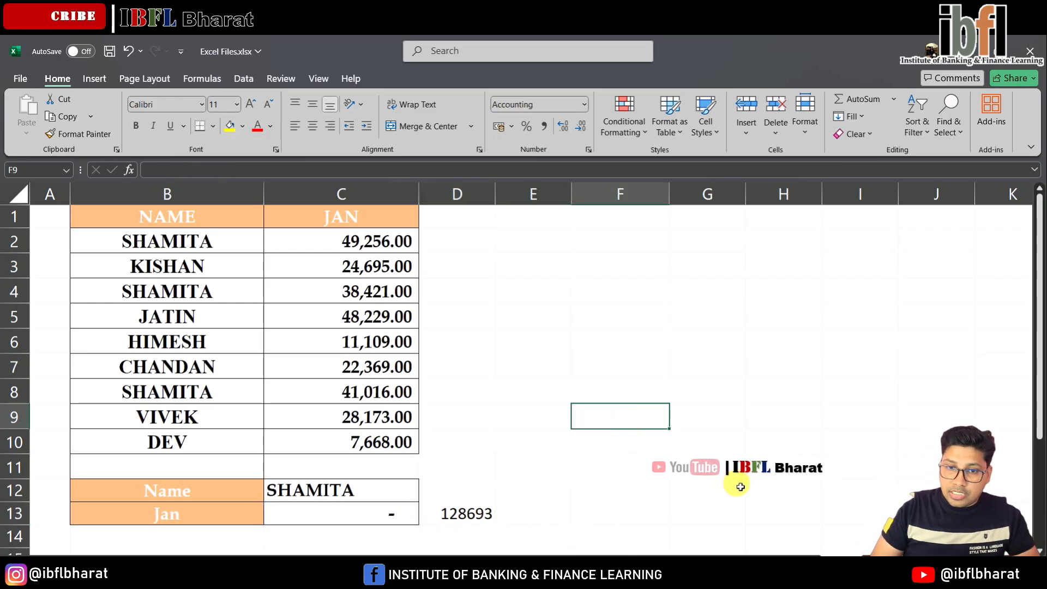
# - Copy the cell formatting of C7 onto the SUMIF result in D13 and widen column D to fit the formatted amount
pyautogui.press('Left')
pyautogui.press('Left')
pyautogui.press('Down')
pyautogui.press('Down')
pyautogui.press('Down')
pyautogui.press('Down')
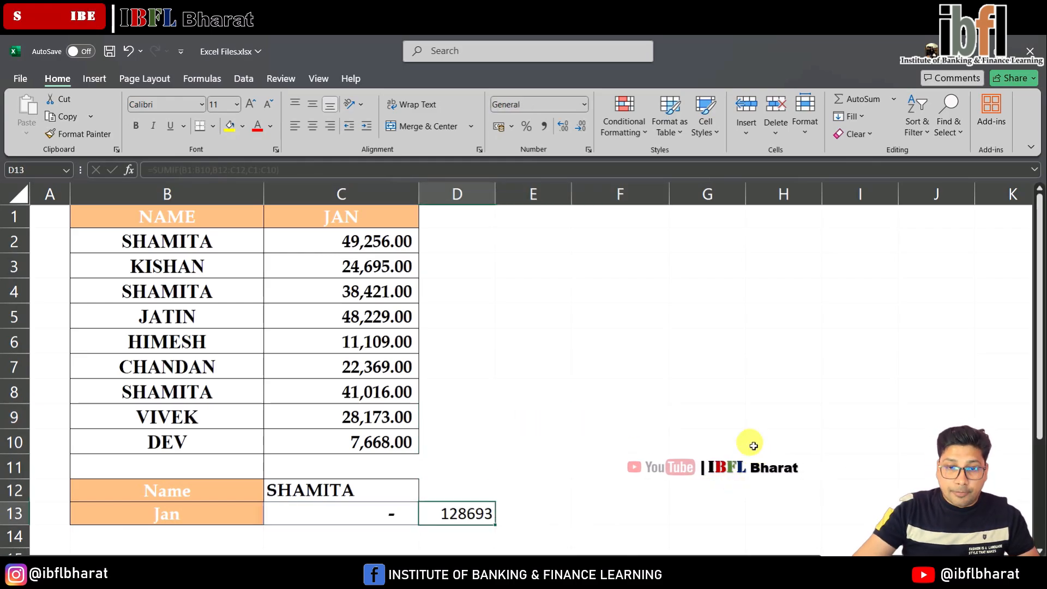
pyautogui.click(393, 376)
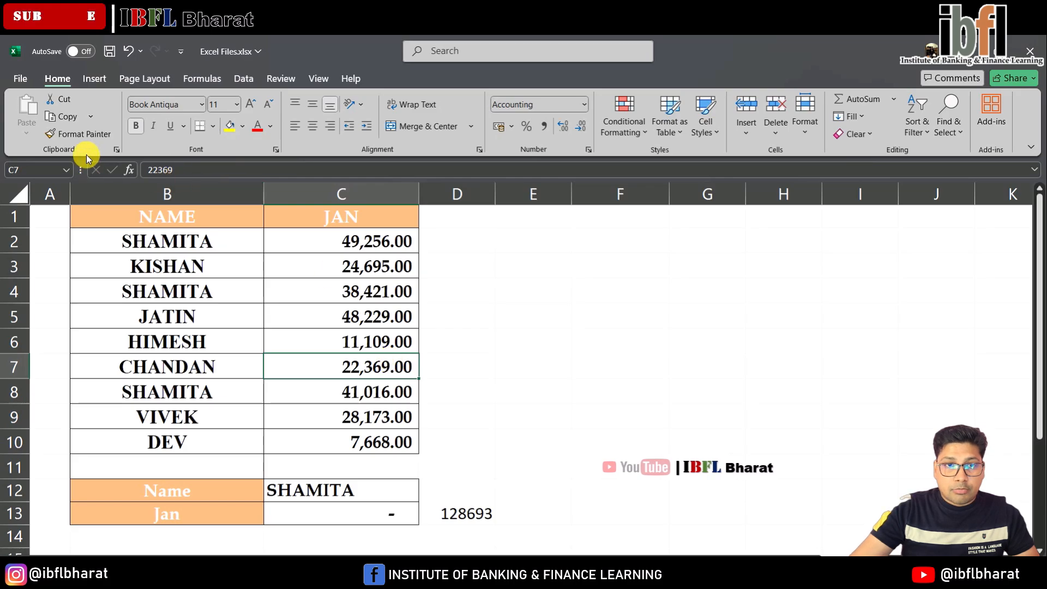
pyautogui.click(83, 134)
pyautogui.click(446, 503)
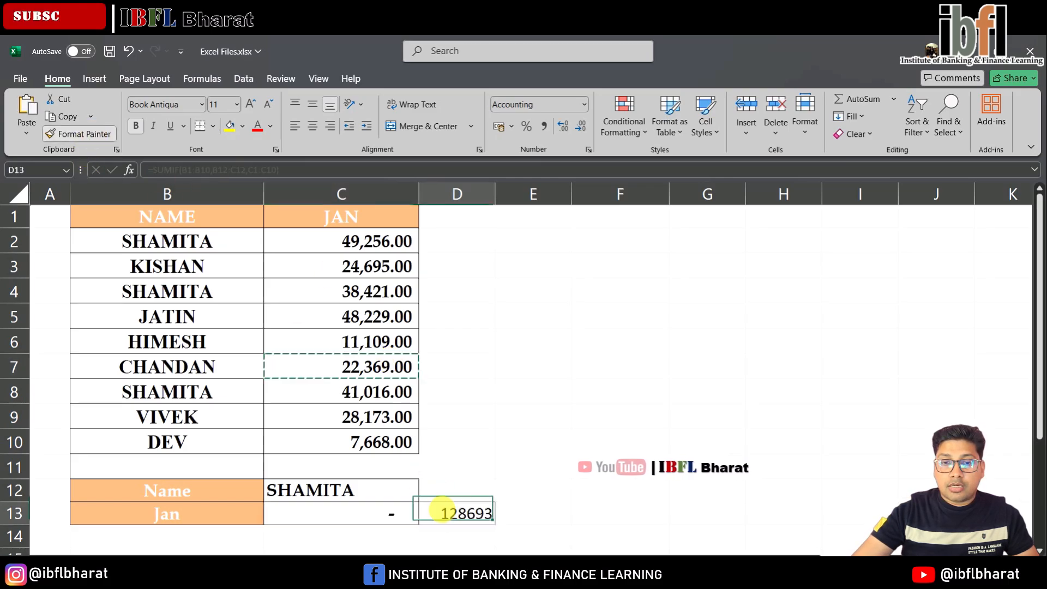
pyautogui.click(621, 468)
pyautogui.moveTo(490, 192); pyautogui.dragTo(544, 194)
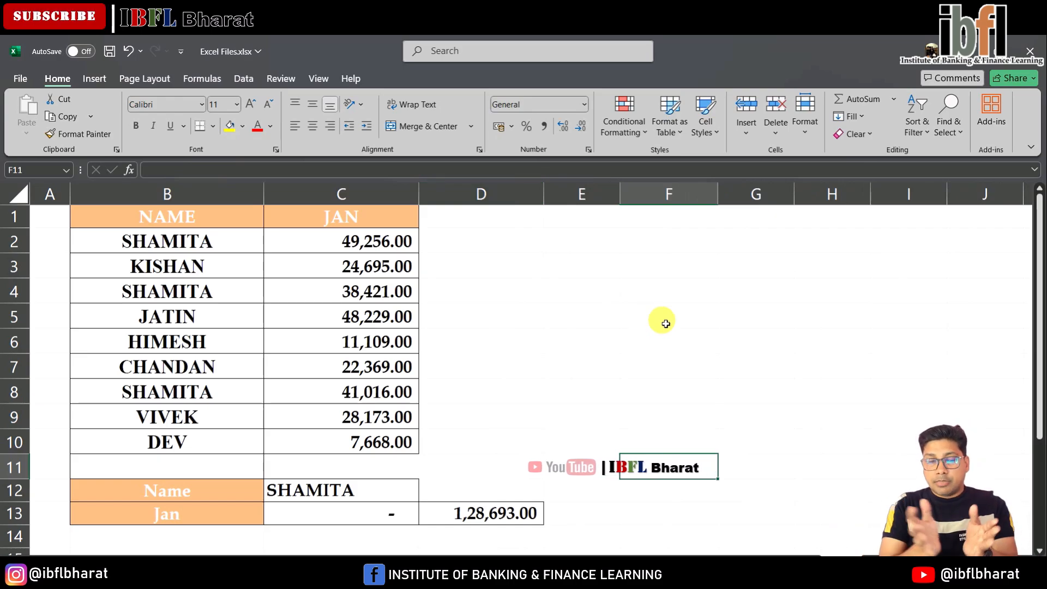